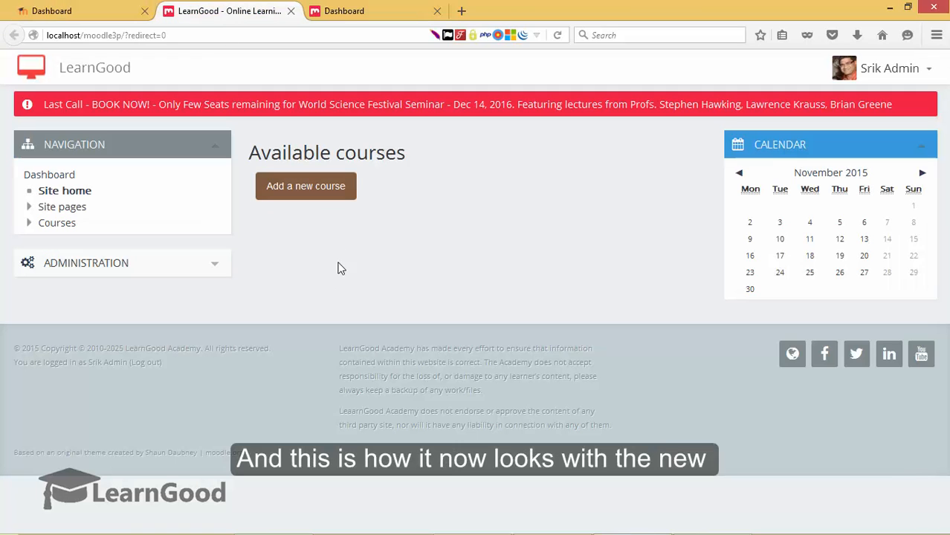
# - Look over the site home and dashboard, and open the Aardvark theme's settings page in the site administration
pyautogui.click(223, 11)
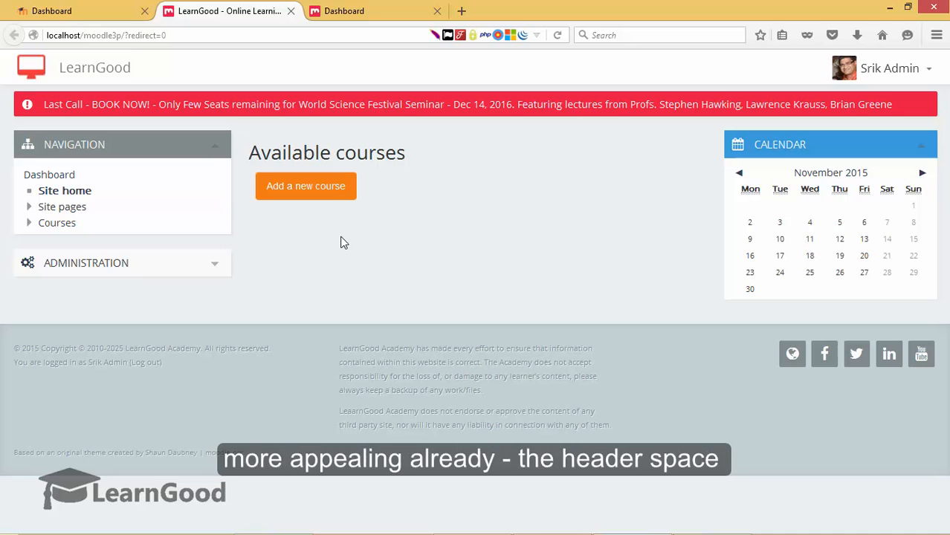
pyautogui.click(335, 11)
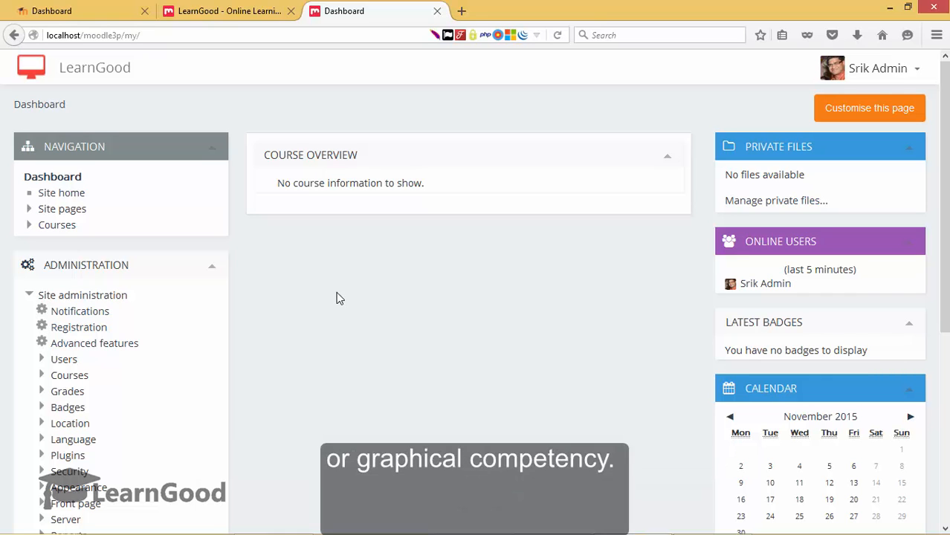
pyautogui.scroll(-5, 334, 292)
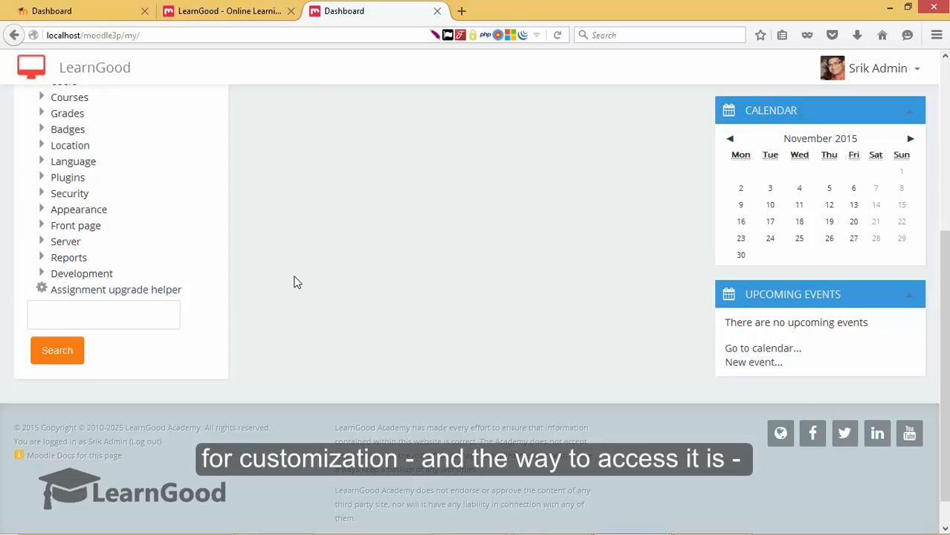
pyautogui.click(87, 214)
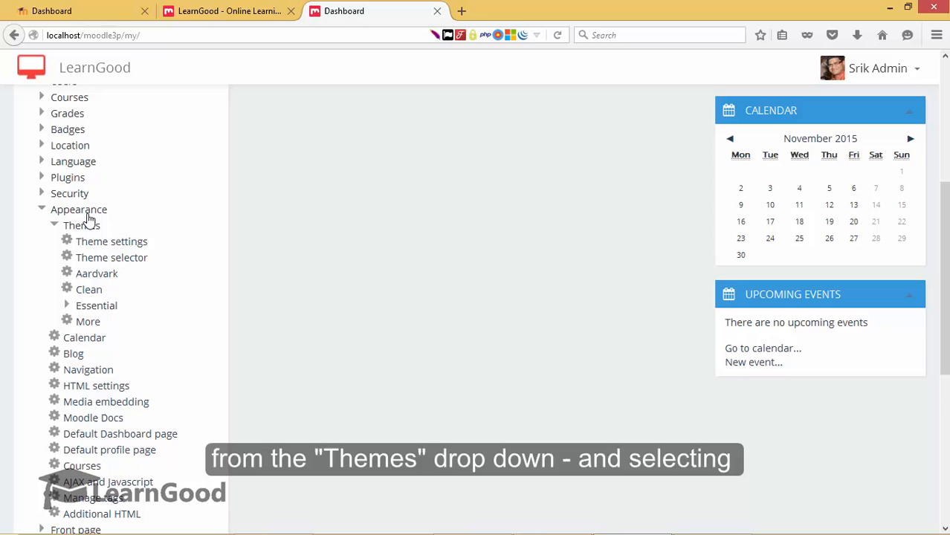
pyautogui.click(102, 276)
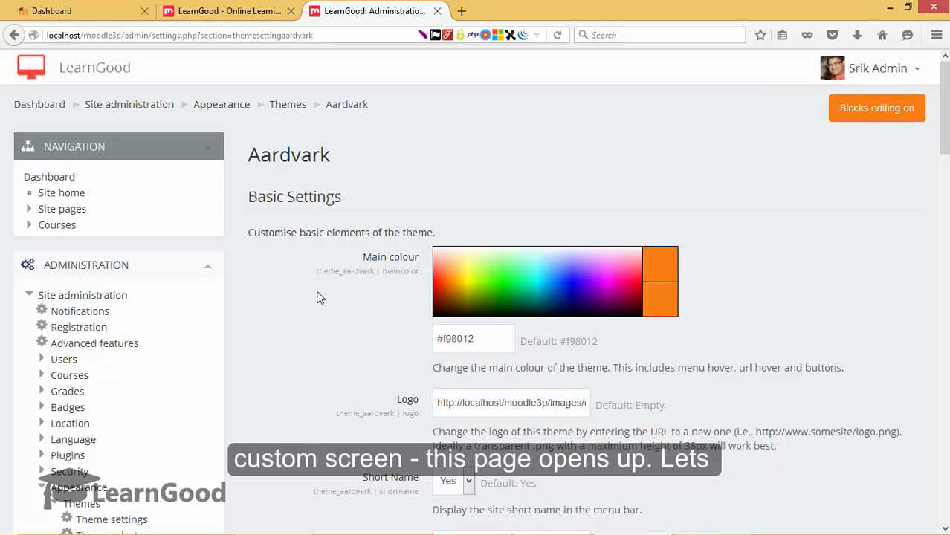
# - Survey the Aardvark settings page's three sections: Basic Settings, Footer and Social Icons
pyautogui.scroll(-7, 317, 297)
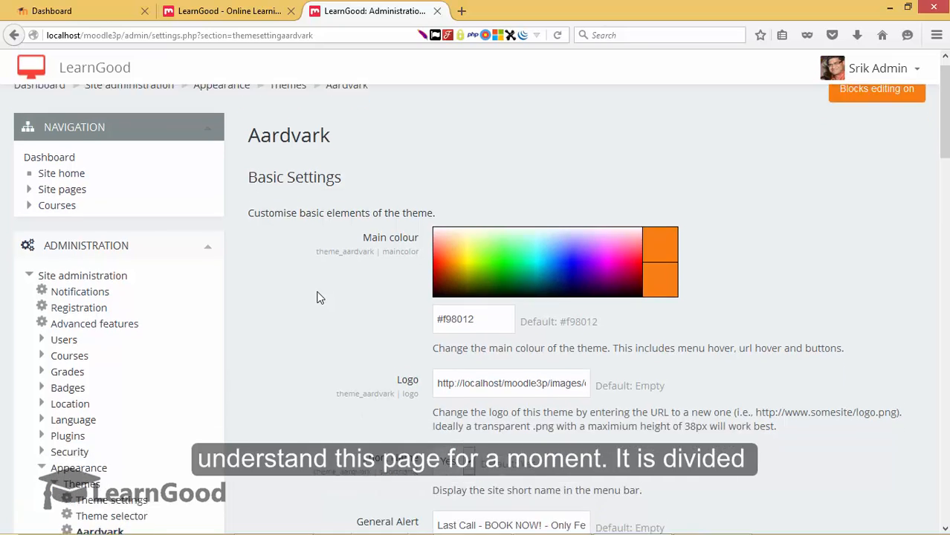
pyautogui.scroll(5, 316, 301)
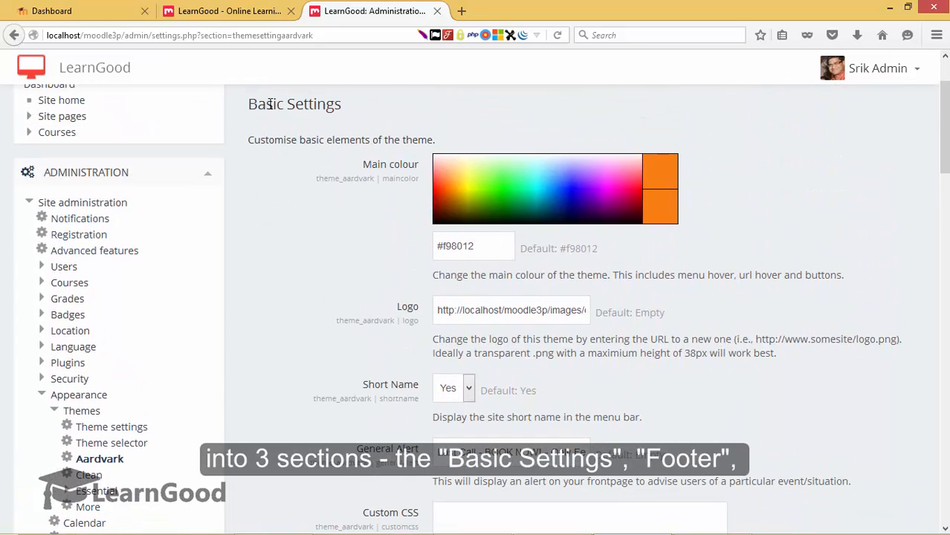
pyautogui.scroll(-9, 311, 215)
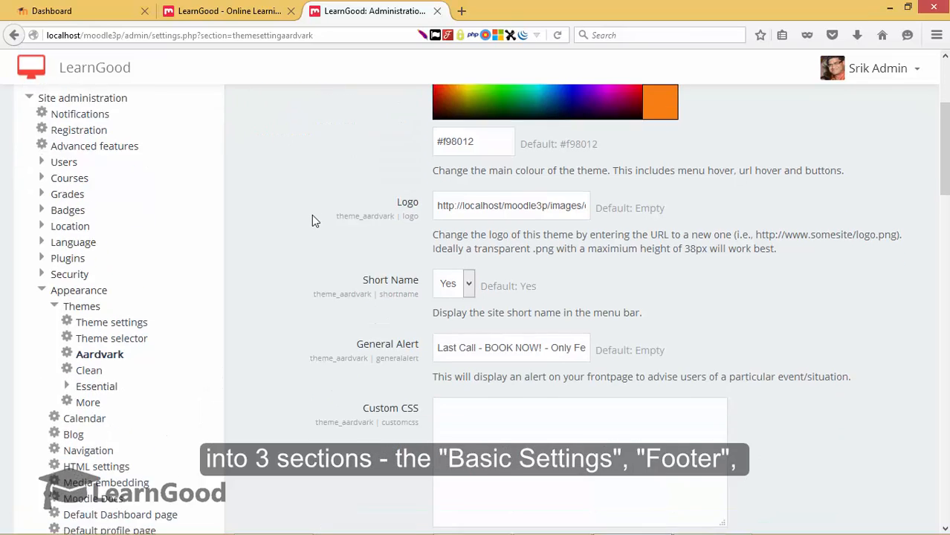
pyautogui.scroll(-15, 313, 242)
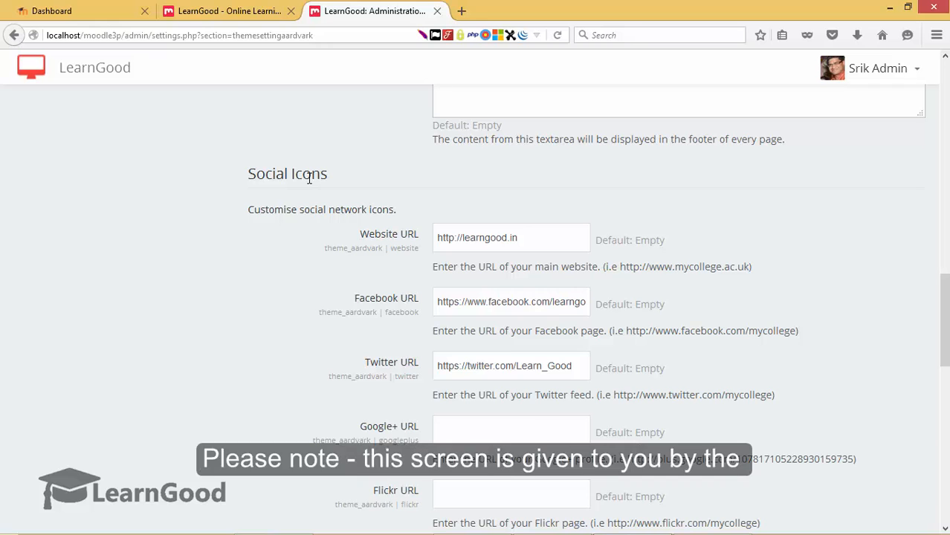
pyautogui.scroll(15, 309, 179)
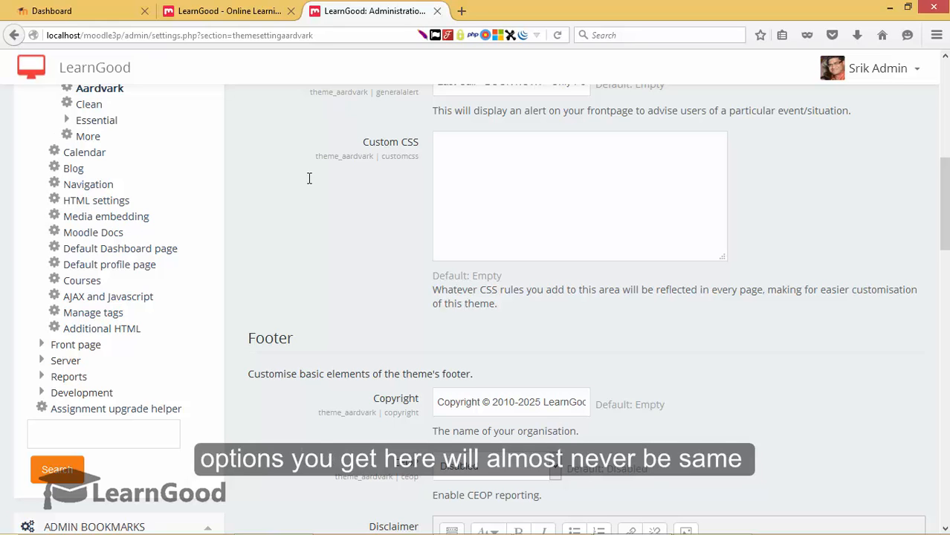
pyautogui.scroll(10, 309, 179)
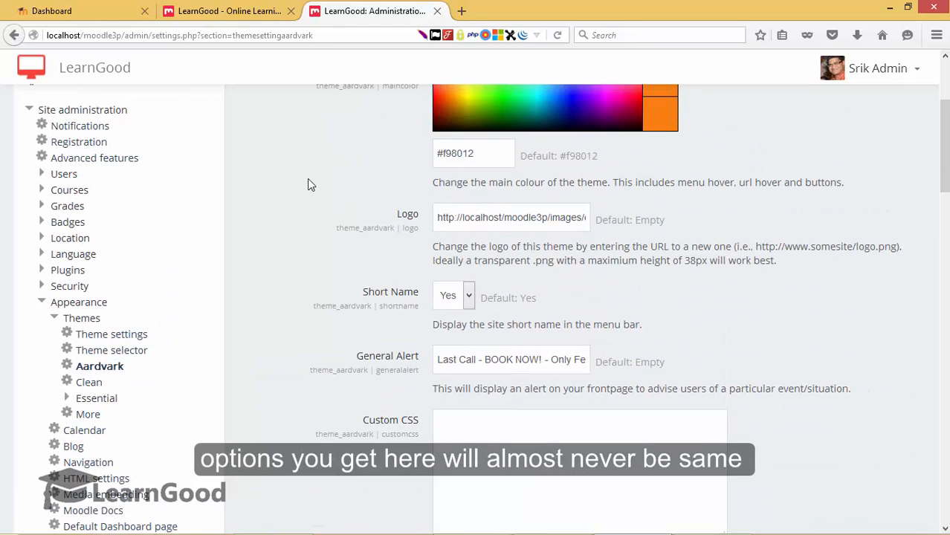
# - Examine the Main colour setting and its colour picker in the Aardvark theme's Basic Settings
pyautogui.scroll(1, 309, 183)
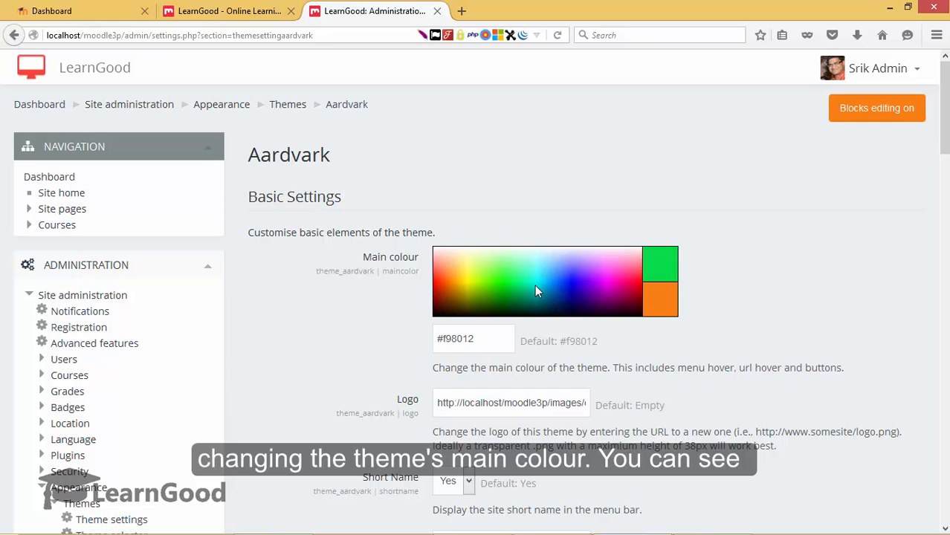
pyautogui.scroll(-2, 494, 290)
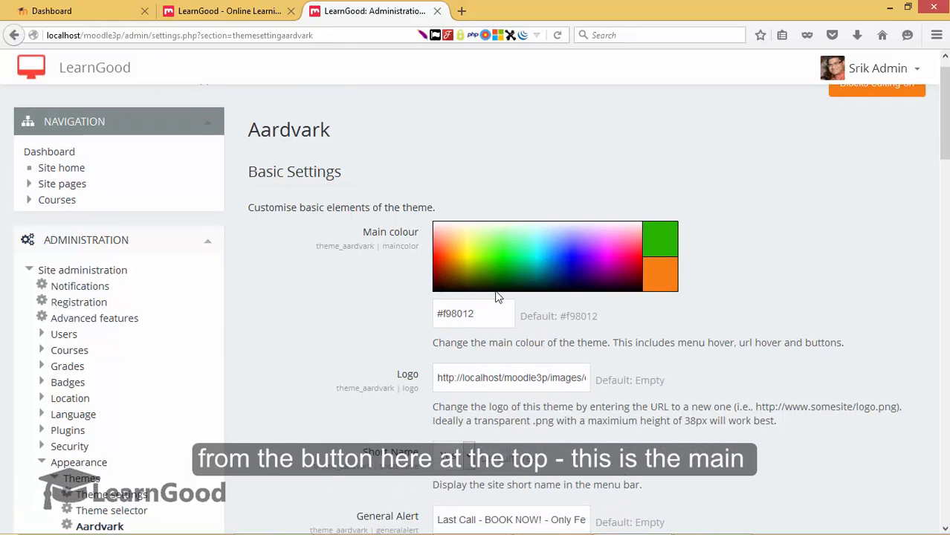
pyautogui.scroll(2, 504, 278)
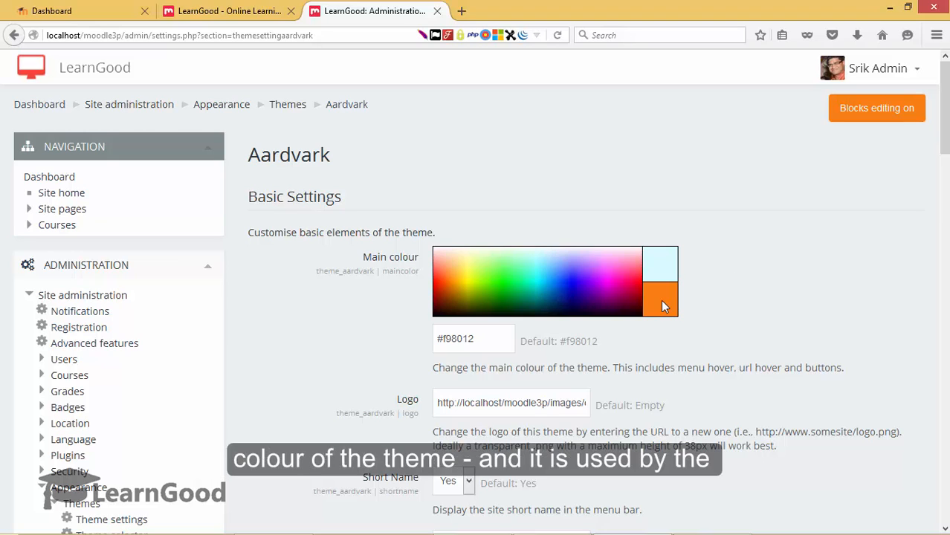
pyautogui.scroll(-3, 785, 234)
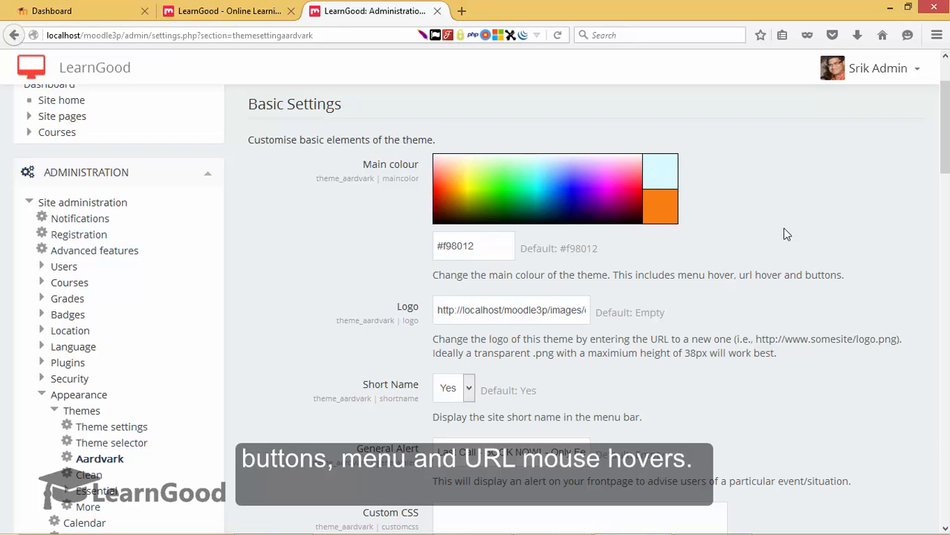
pyautogui.scroll(3, 780, 232)
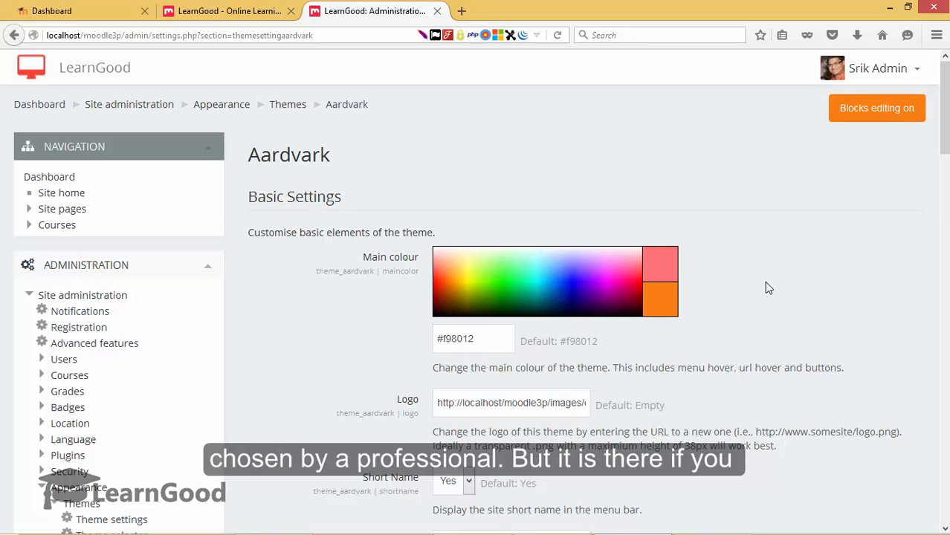
# - Inspect the Logo URL in the Basic Settings, highlighting its address and the images folder part
pyautogui.scroll(-3, 437, 217)
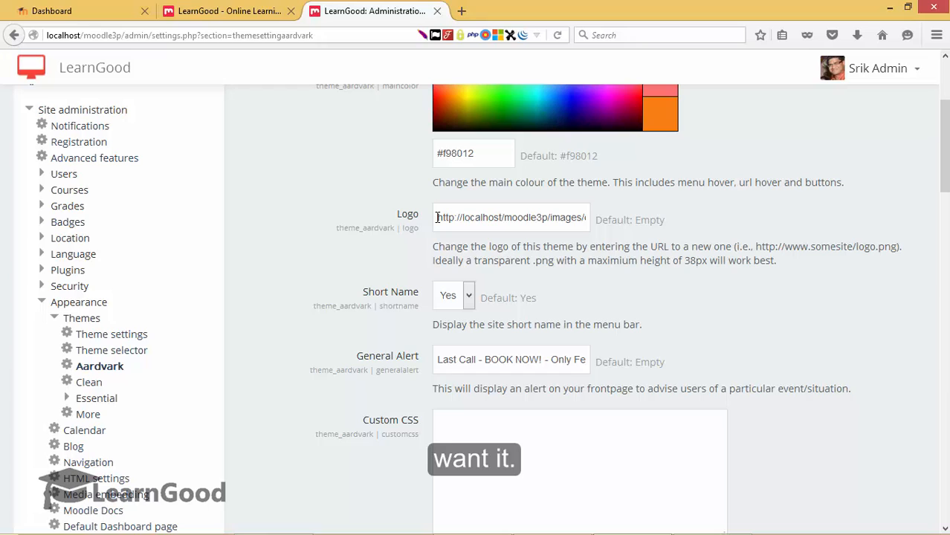
pyautogui.moveTo(437, 217); pyautogui.dragTo(567, 217)
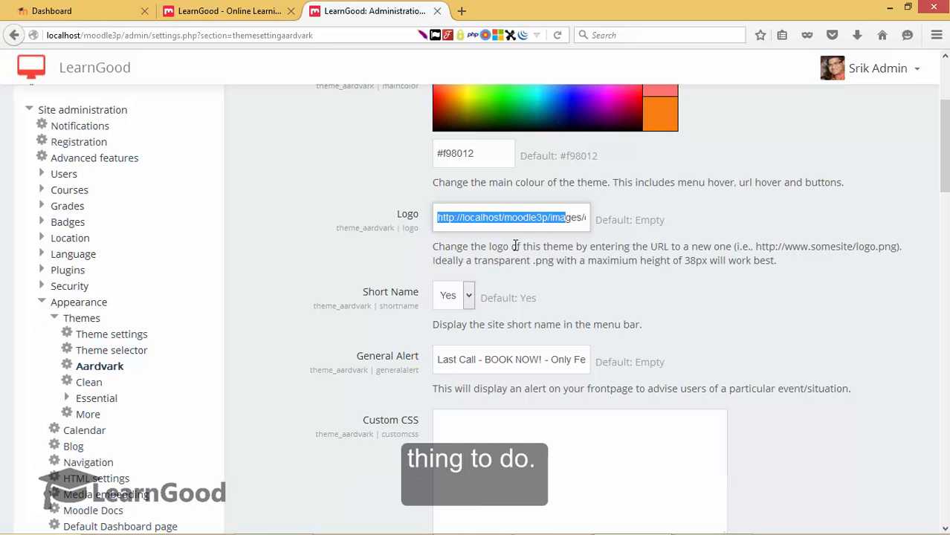
pyautogui.click(559, 218)
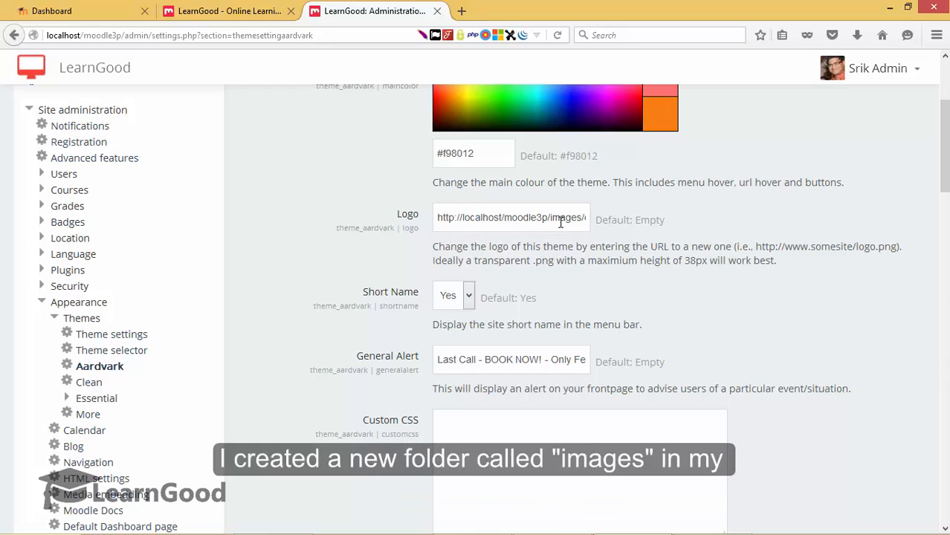
pyautogui.doubleClick(564, 218)
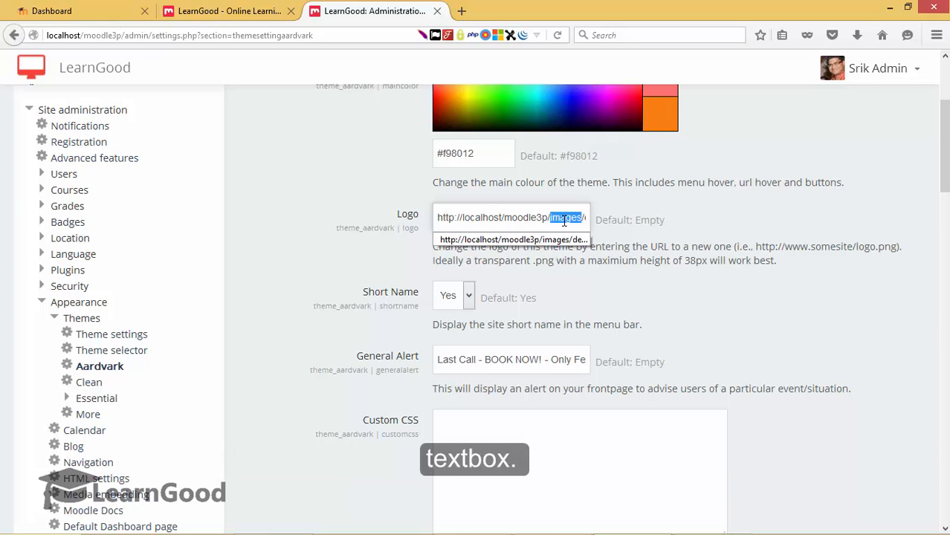
# - Compare the General Alert text in the theme settings with the alert banner shown on the site home page
pyautogui.scroll(-5, 436, 177)
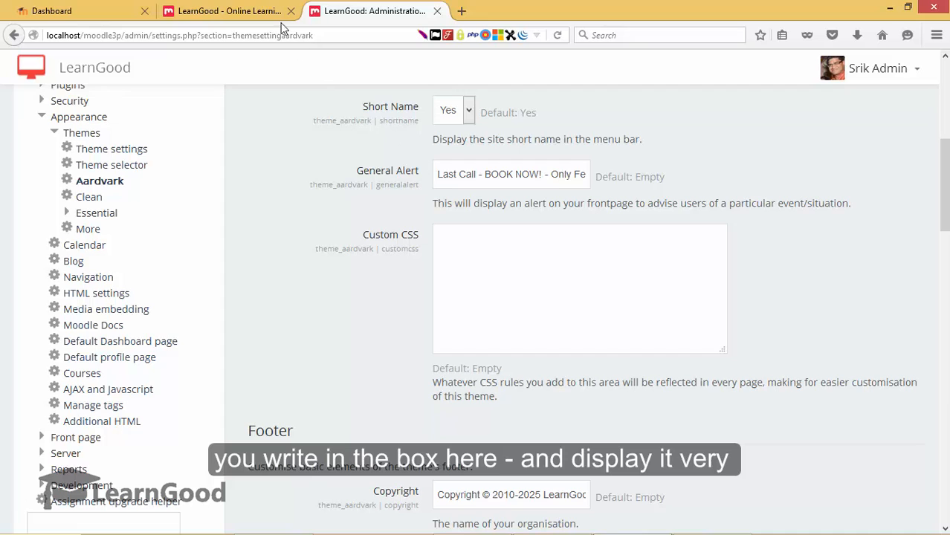
pyautogui.moveTo(459, 175); pyautogui.dragTo(567, 175)
pyautogui.click(199, 15)
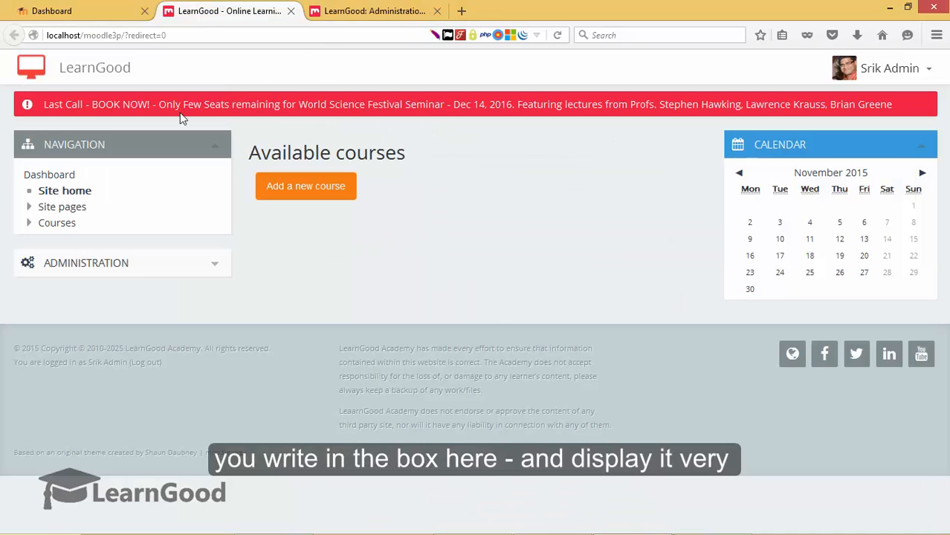
pyautogui.moveTo(44, 104); pyautogui.dragTo(490, 102)
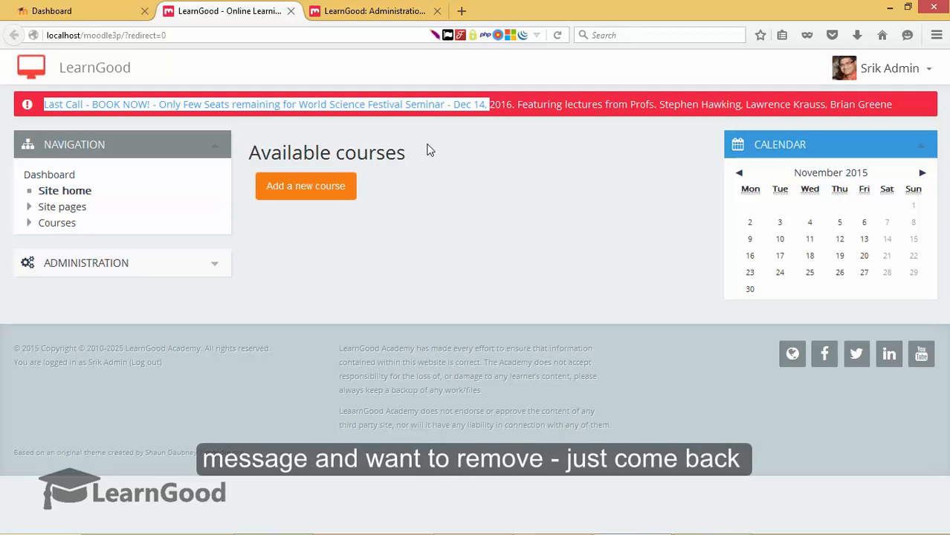
pyautogui.click(387, 14)
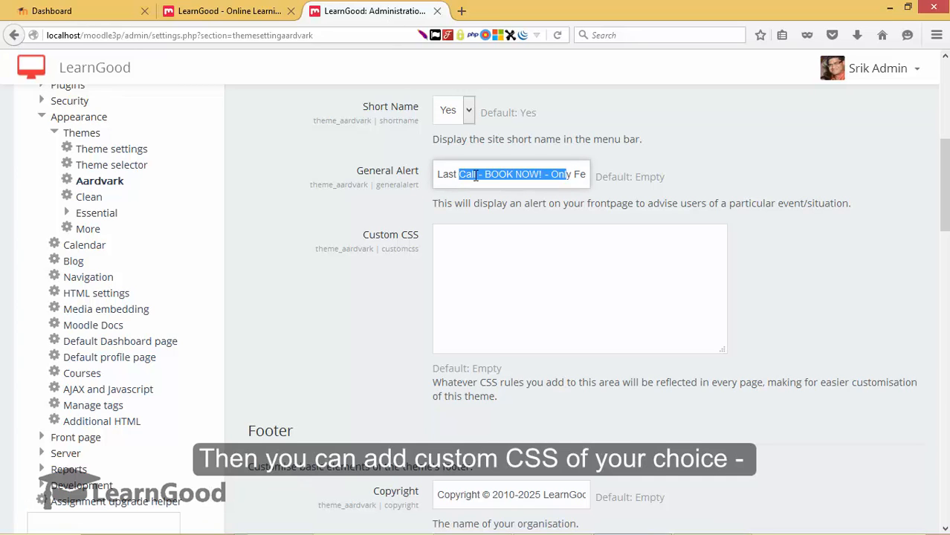
# - Review the Custom CSS box, the footer's copyright and disclaimer fields, and the social network URL fields
pyautogui.click(503, 258)
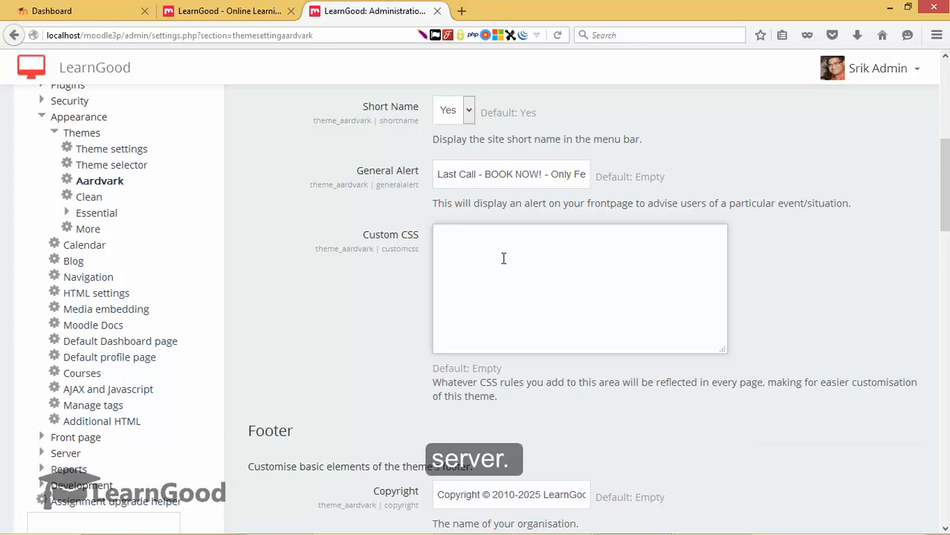
pyautogui.scroll(-3, 504, 258)
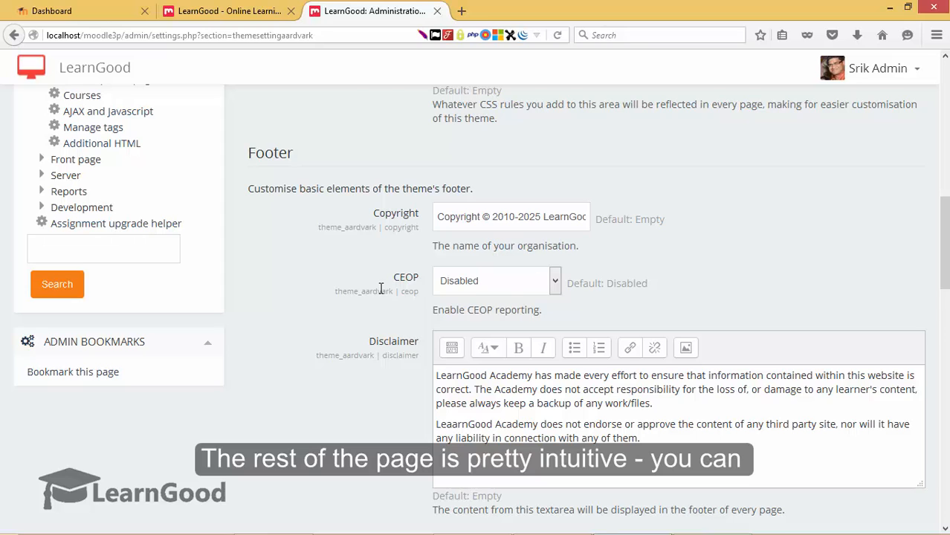
pyautogui.scroll(-3, 380, 288)
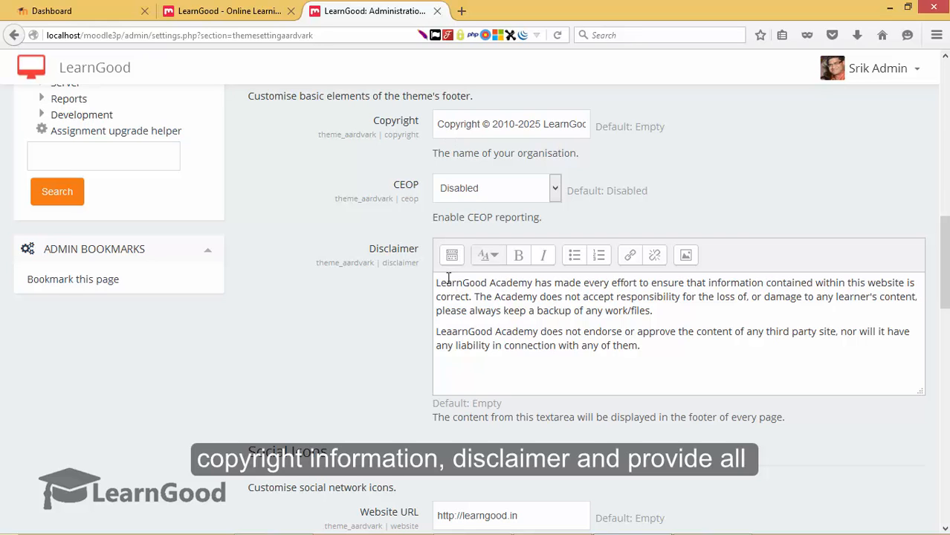
pyautogui.moveTo(446, 283); pyautogui.dragTo(475, 311)
pyautogui.scroll(-5, 365, 303)
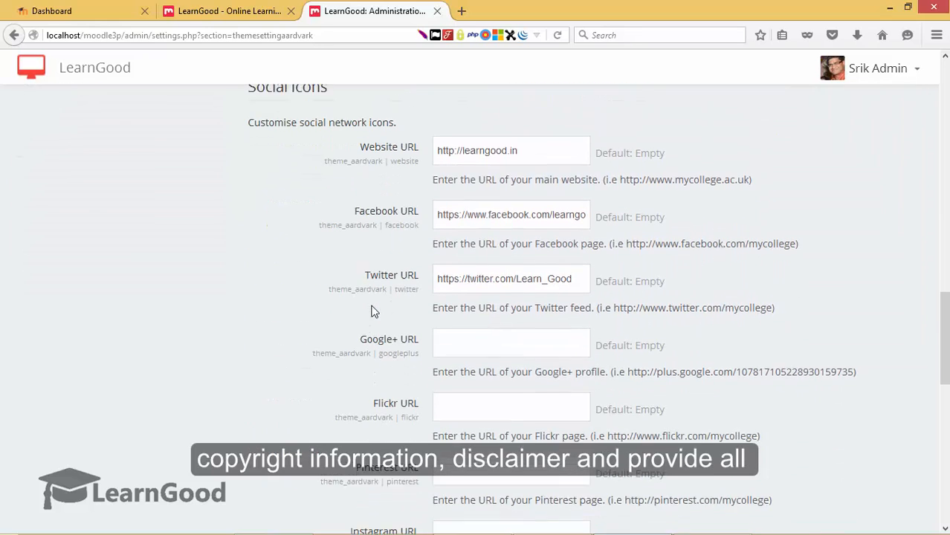
pyautogui.scroll(-3, 448, 240)
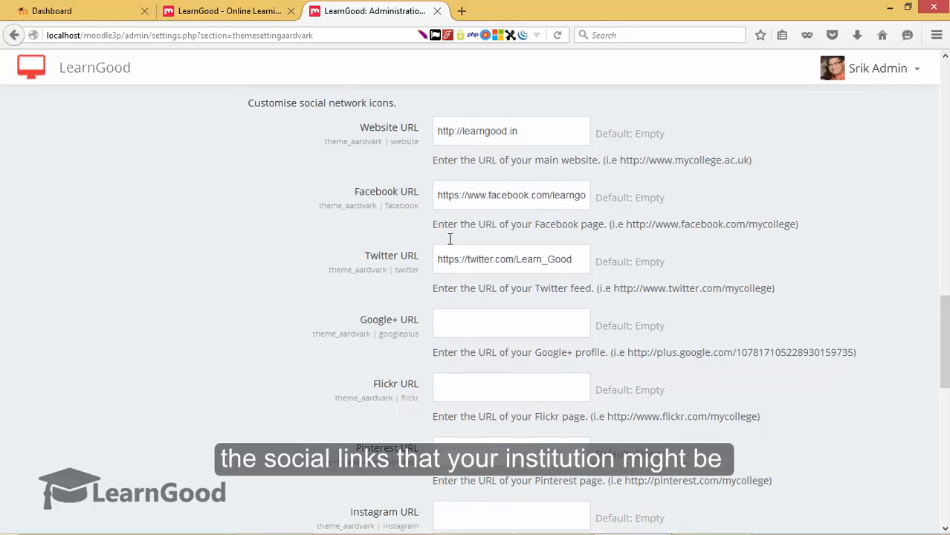
pyautogui.scroll(-5, 449, 241)
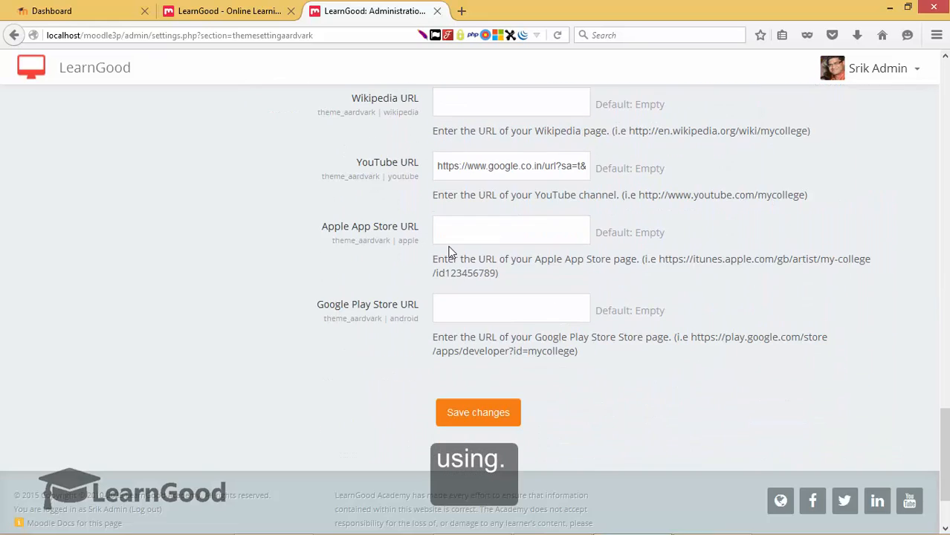
# - Expand the Essential theme's options in the site administration and open its Colour settings page
pyautogui.scroll(6, 448, 253)
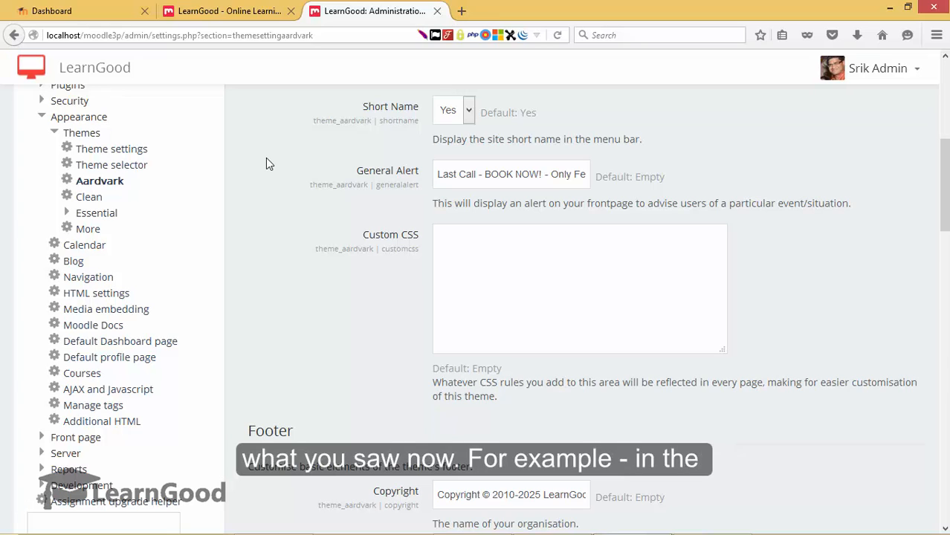
pyautogui.click(85, 216)
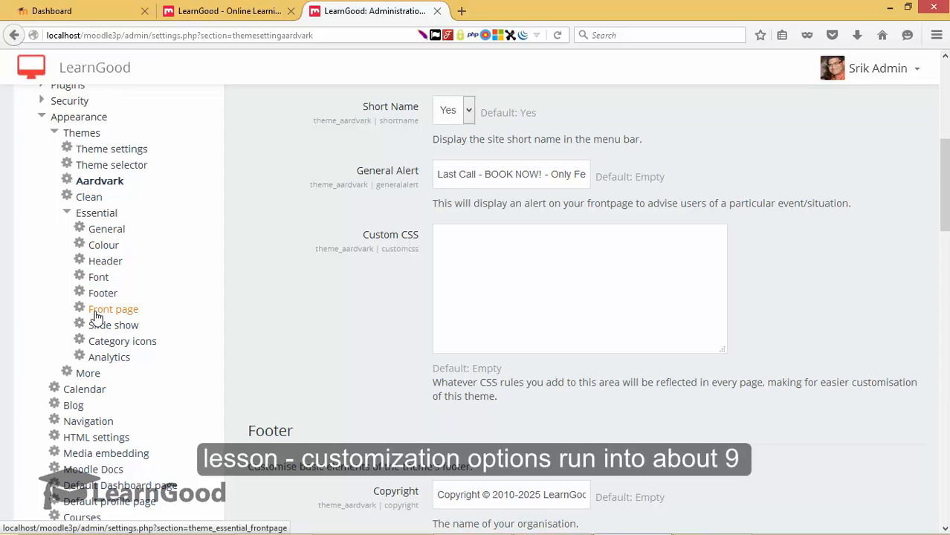
pyautogui.click(104, 245)
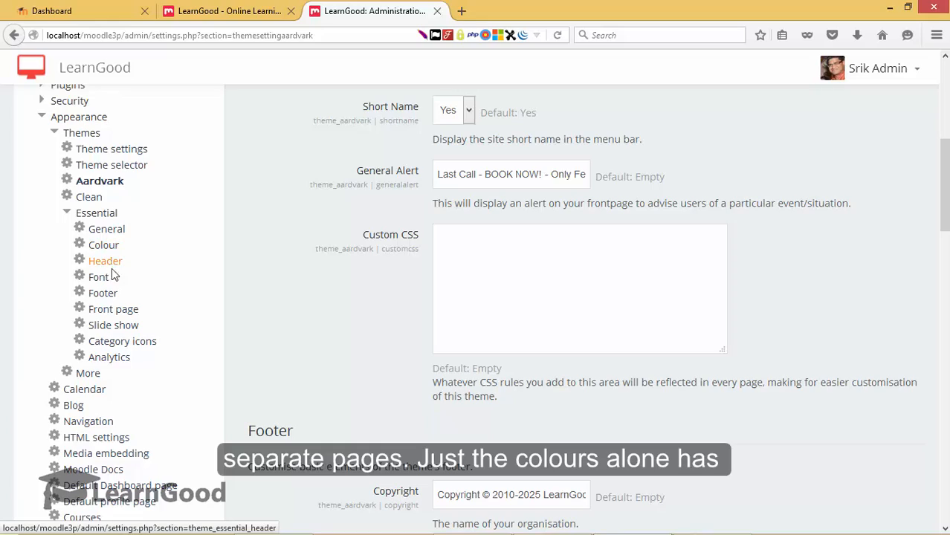
# - Look through the Essential theme's colour controls, including the theme, text, link, hover, icon and navigation colours
pyautogui.scroll(-5, 297, 298)
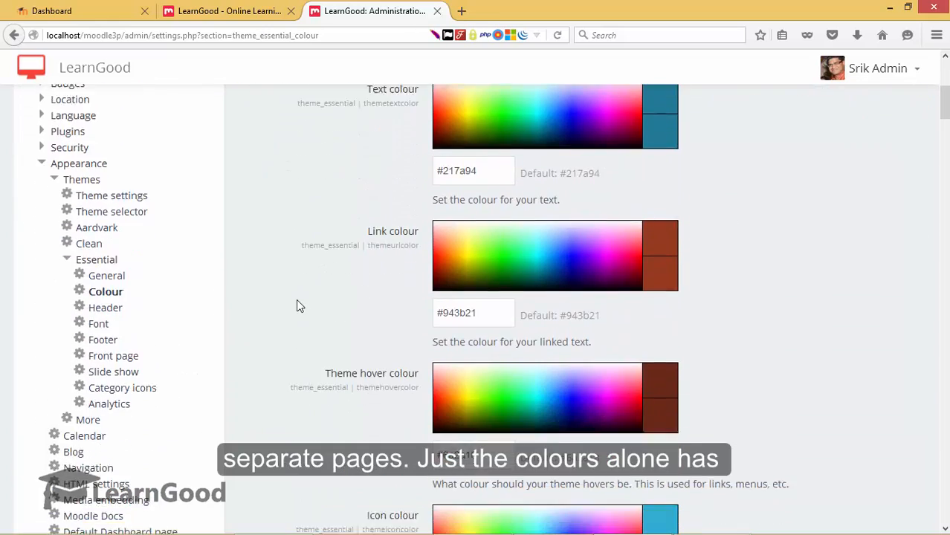
pyautogui.scroll(-4, 301, 310)
pyautogui.scroll(-5, 299, 315)
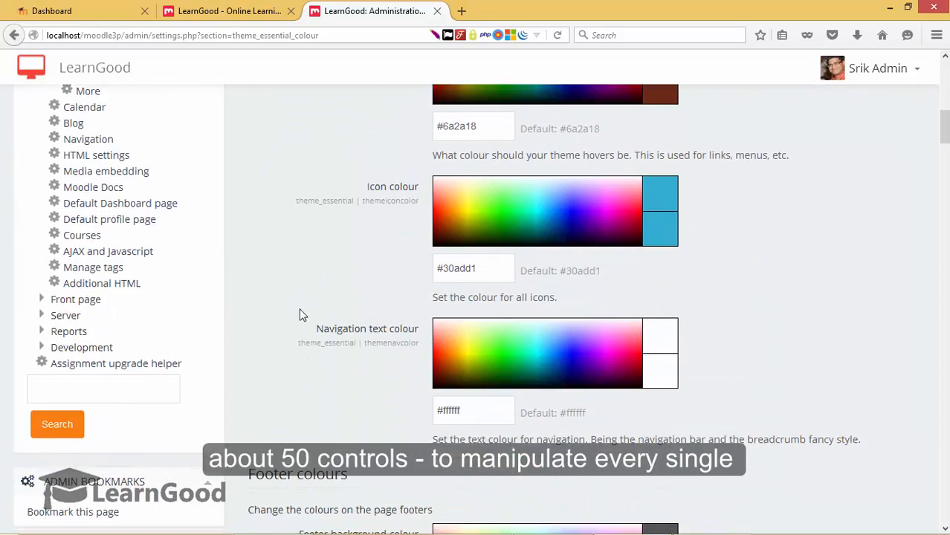
pyautogui.scroll(-5, 300, 315)
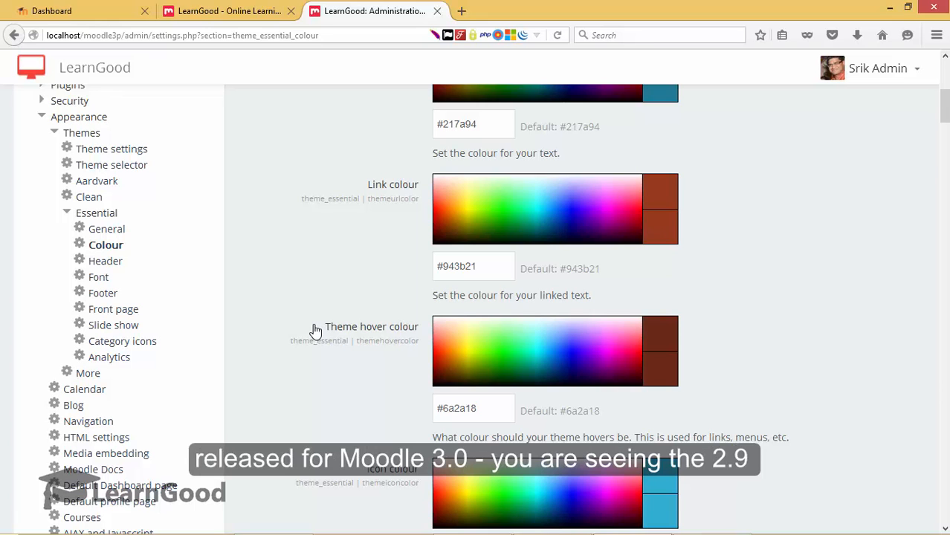
pyautogui.scroll(4, 315, 330)
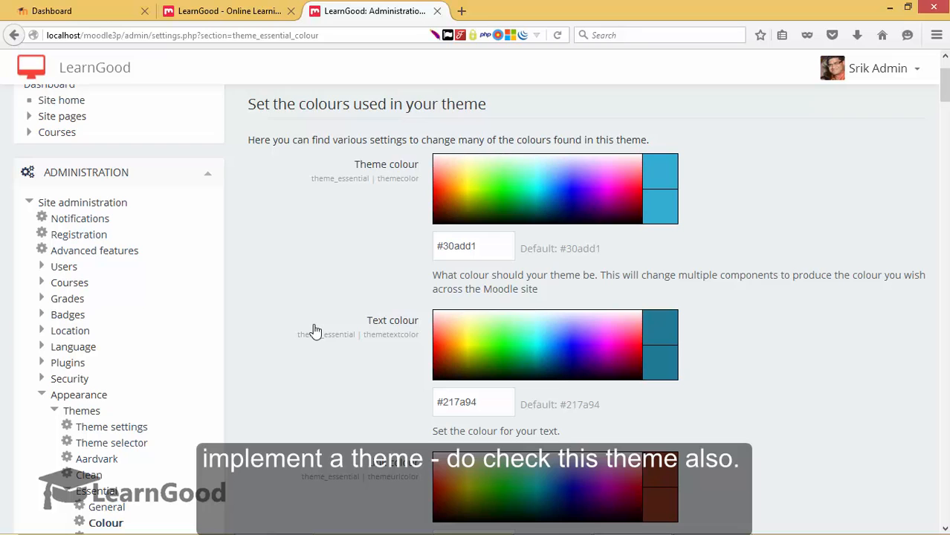
pyautogui.scroll(2, 315, 330)
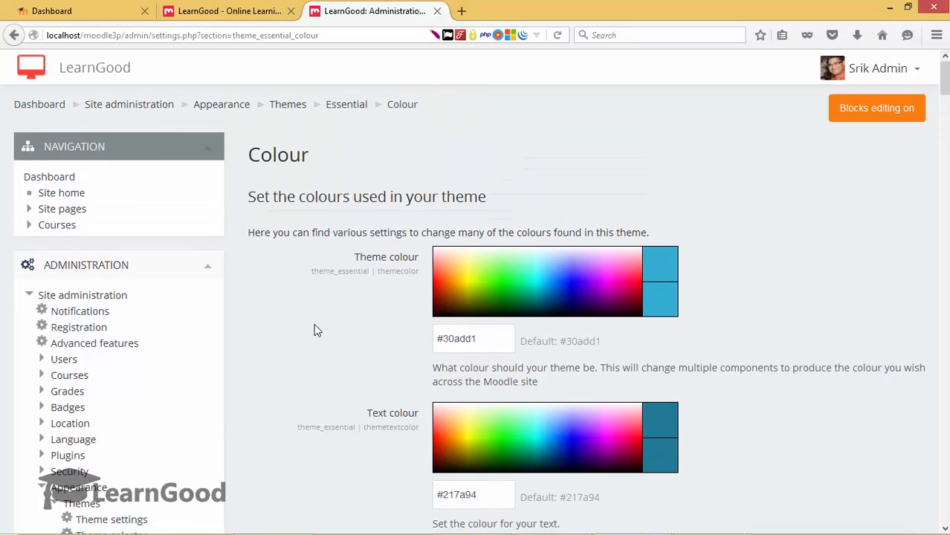